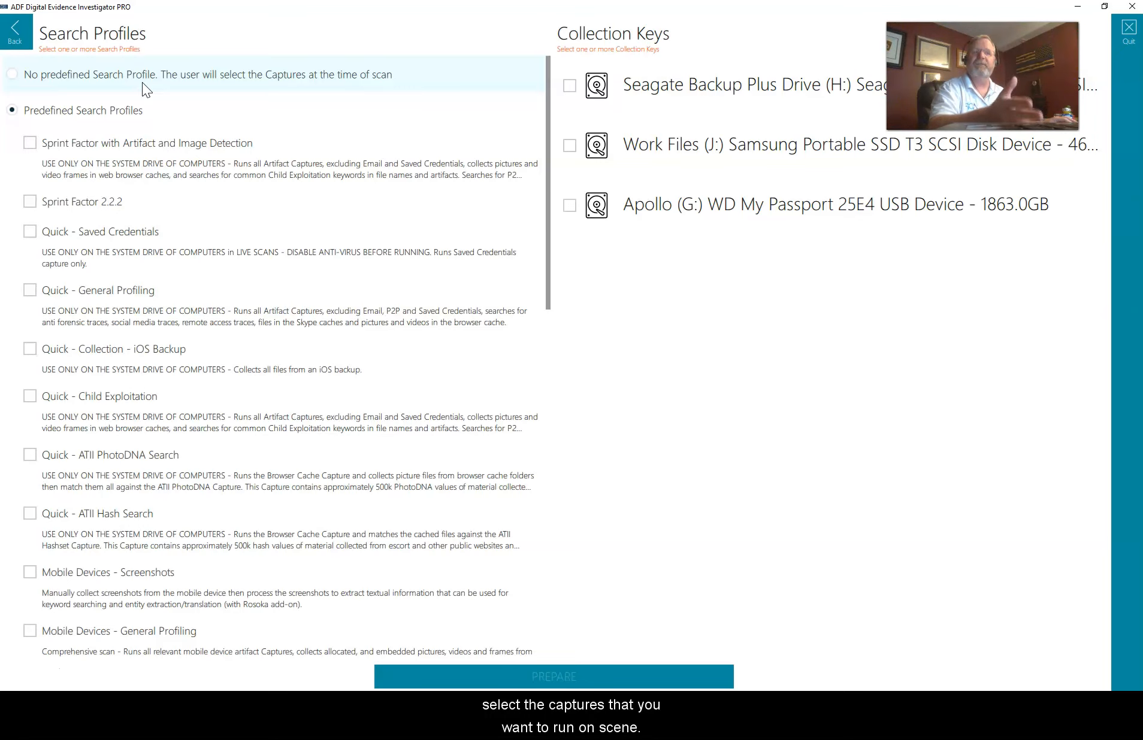
{"action": "left_click", "coordinate": [125, 111]}
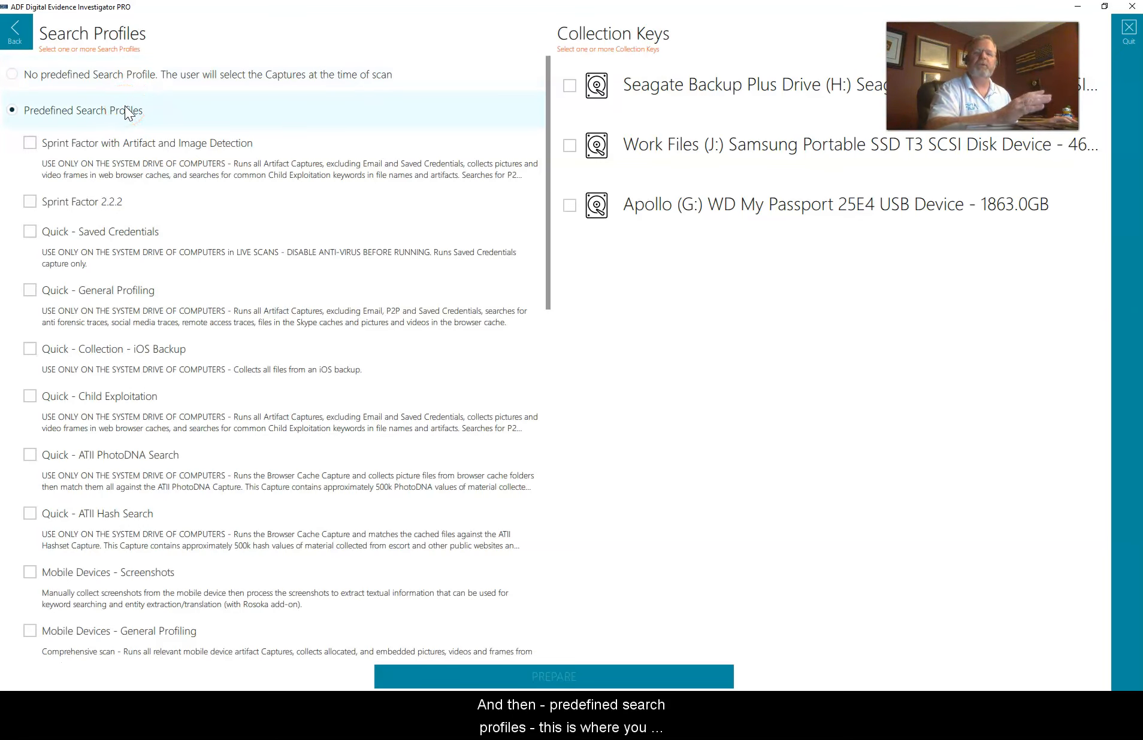
{"action": "scroll", "coordinate": [152, 257], "scroll_direction": "down", "scroll_amount": 2}
{"action": "scroll", "coordinate": [152, 267], "scroll_direction": "down", "scroll_amount": 2}
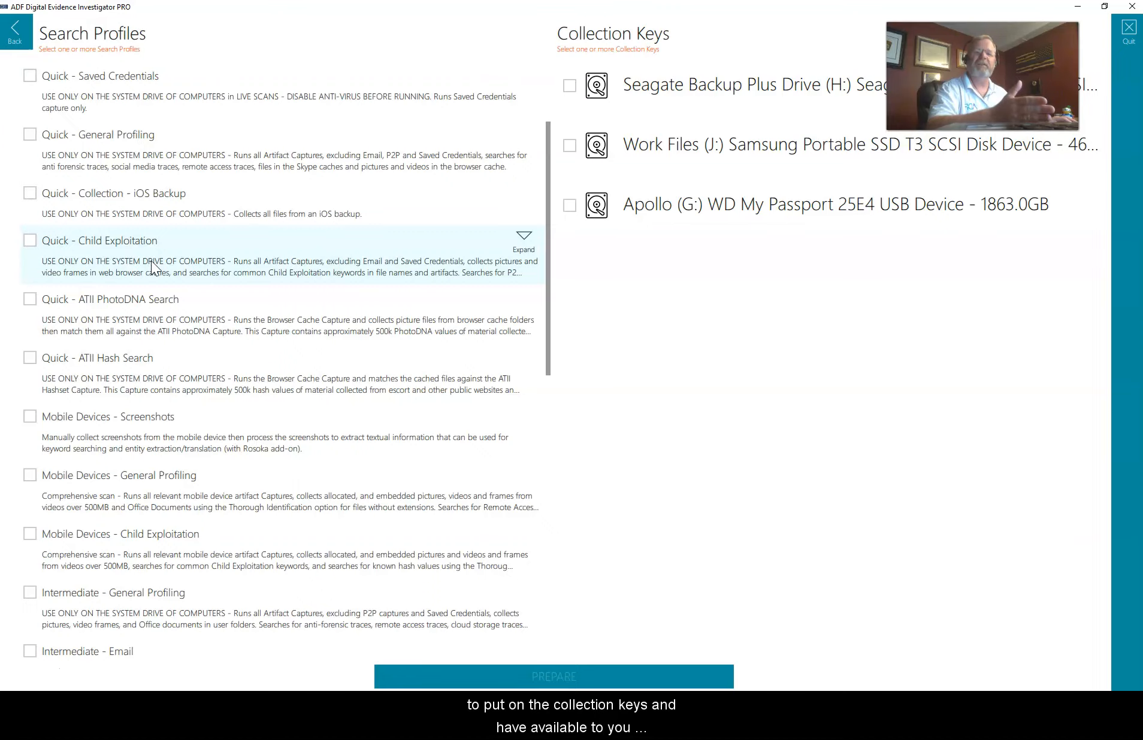
{"action": "scroll", "coordinate": [171, 314], "scroll_direction": "up", "scroll_amount": 2}
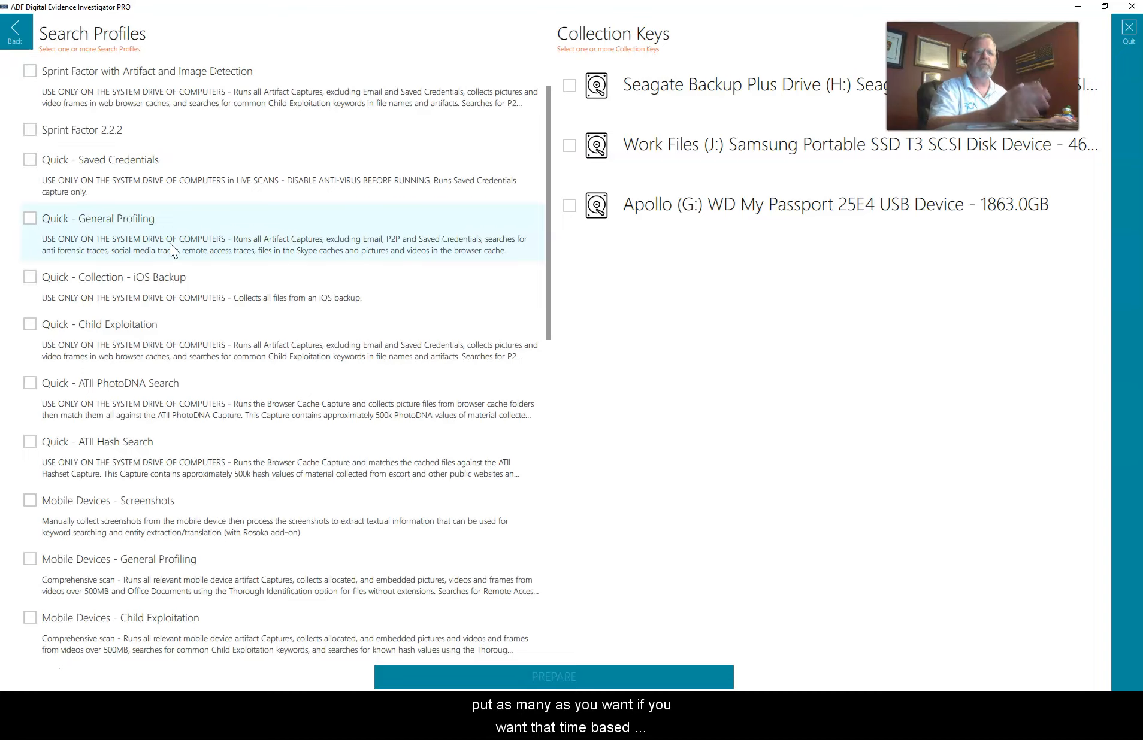
{"action": "left_click", "coordinate": [179, 279]}
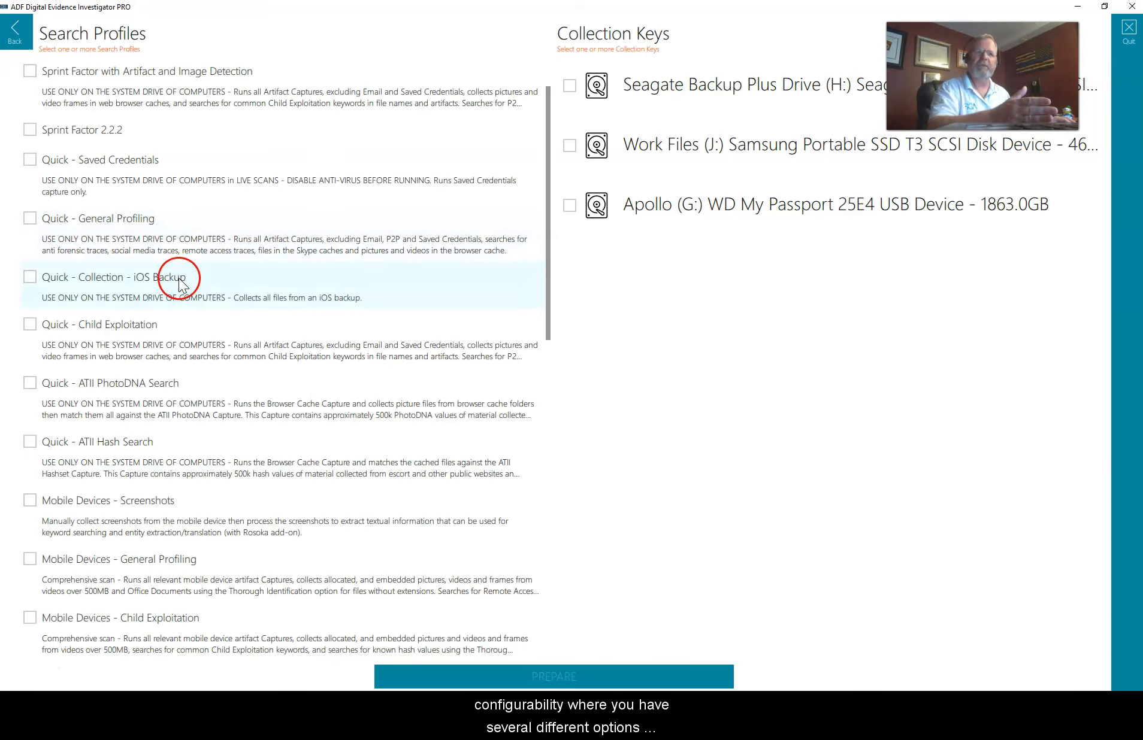
{"action": "scroll", "coordinate": [179, 279], "scroll_direction": "down", "scroll_amount": 1}
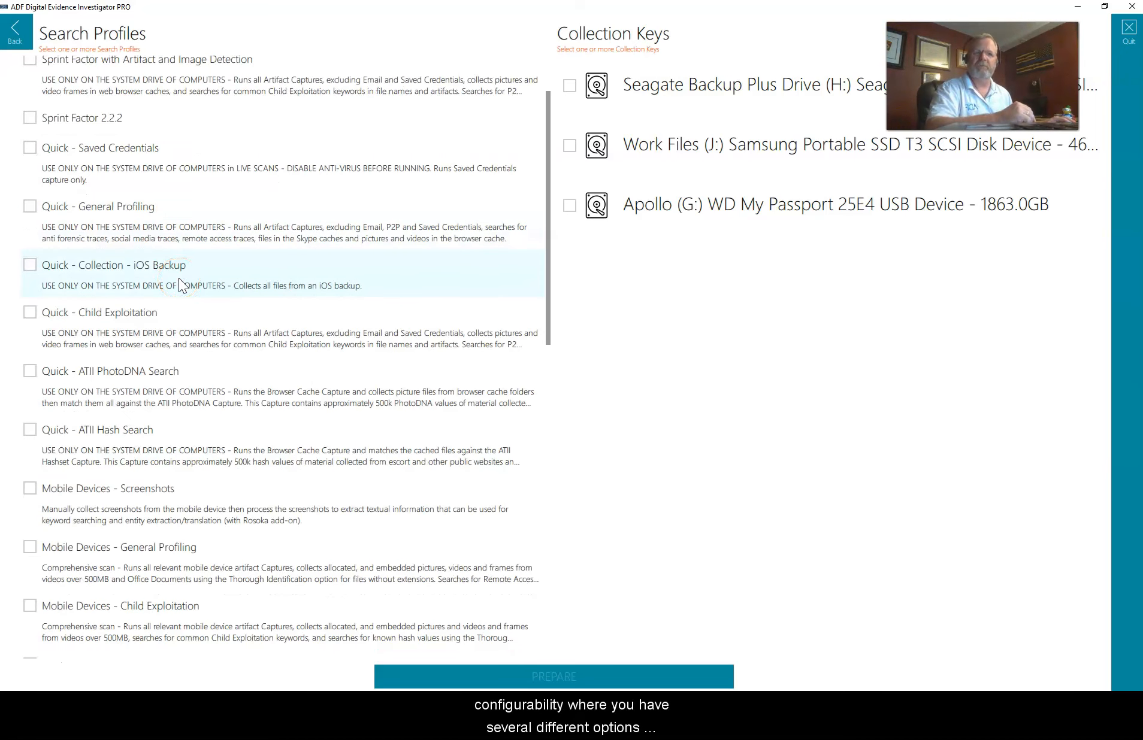
{"action": "scroll", "coordinate": [179, 278], "scroll_direction": "up", "scroll_amount": 3}
{"action": "left_click", "coordinate": [37, 120]}
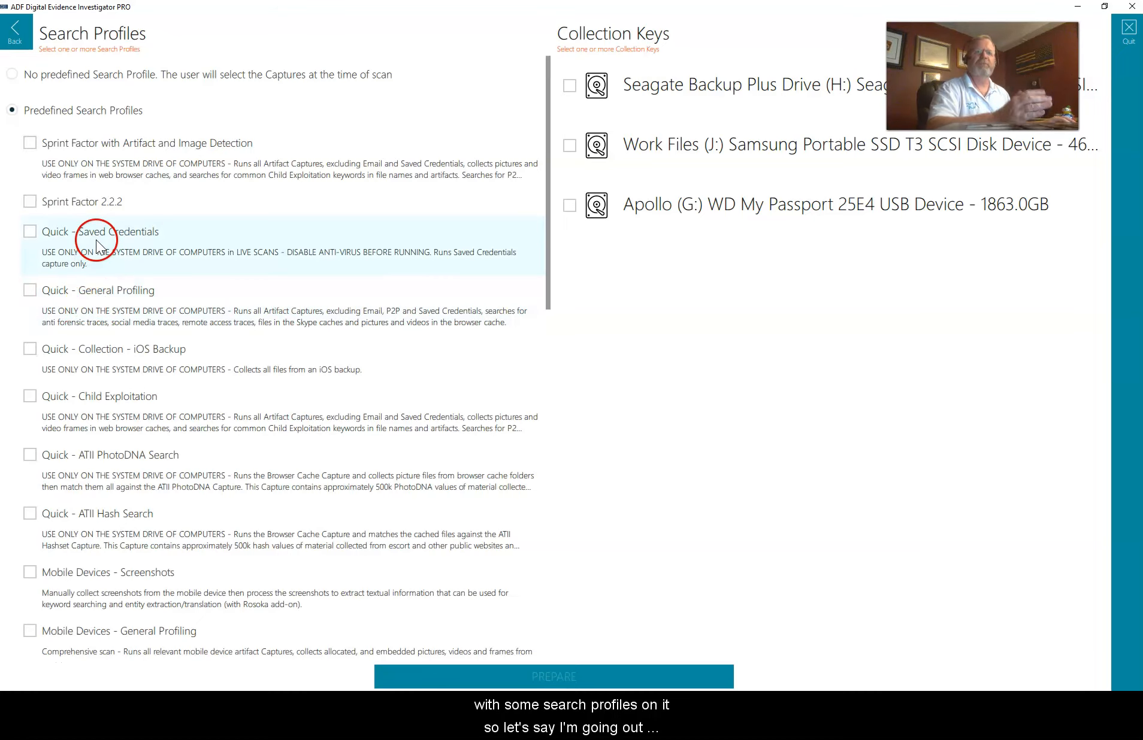
Step: Tick both Sprint Factor profiles and the Quick - Child Exploitation profile
{"action": "left_click", "coordinate": [29, 201]}
{"action": "left_click", "coordinate": [30, 143]}
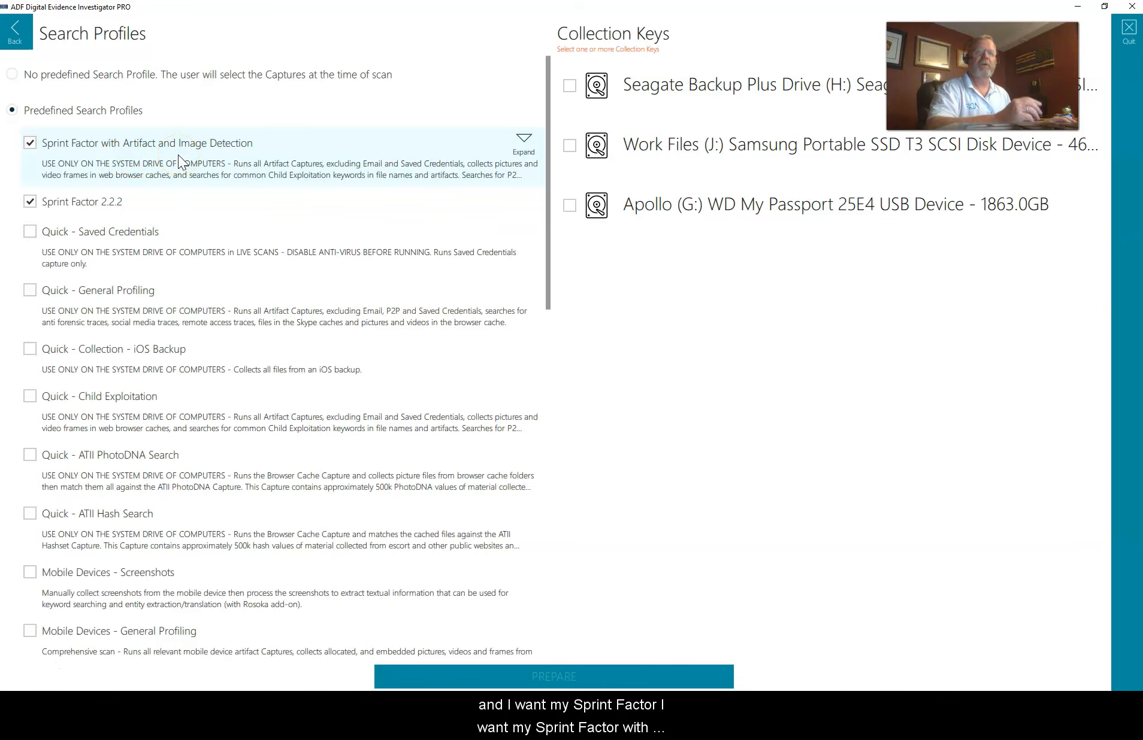
{"action": "scroll", "coordinate": [166, 281], "scroll_direction": "down", "scroll_amount": 1}
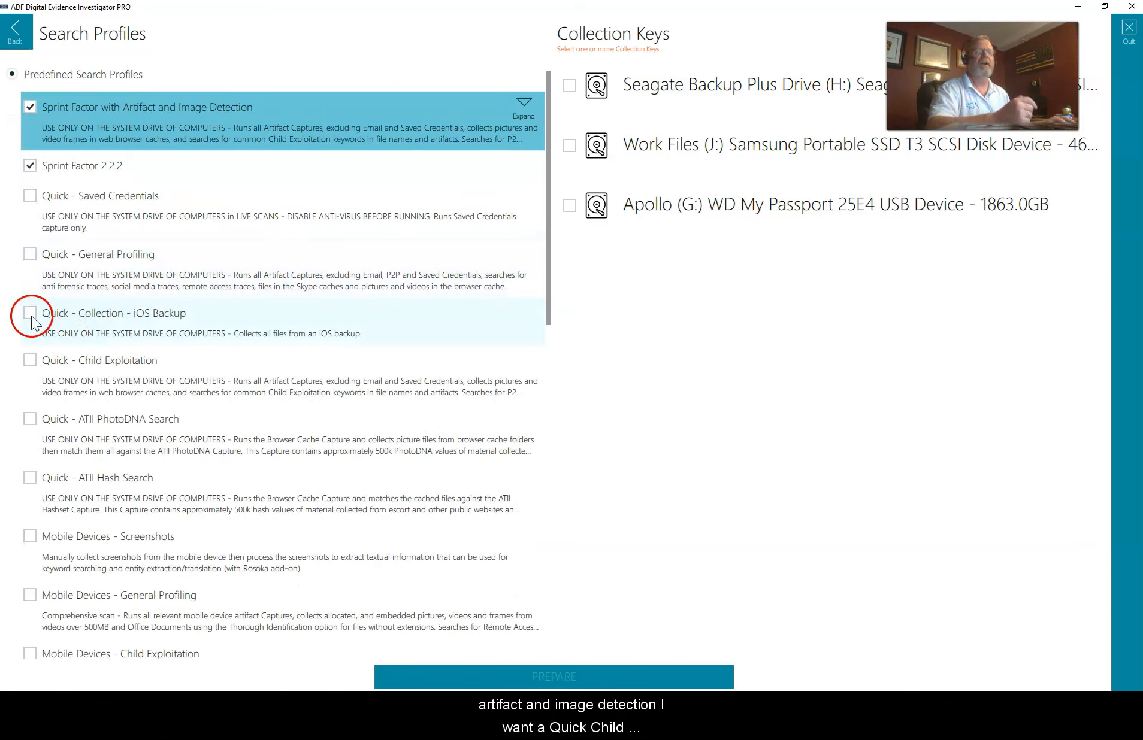
{"action": "left_click", "coordinate": [24, 365]}
Step: Tick Custom - Cybertip and Custom - Non OS Drives - Keywords and Hashes, leaving Custom - Fraud unticked
{"action": "scroll", "coordinate": [172, 386], "scroll_direction": "down", "scroll_amount": 7}
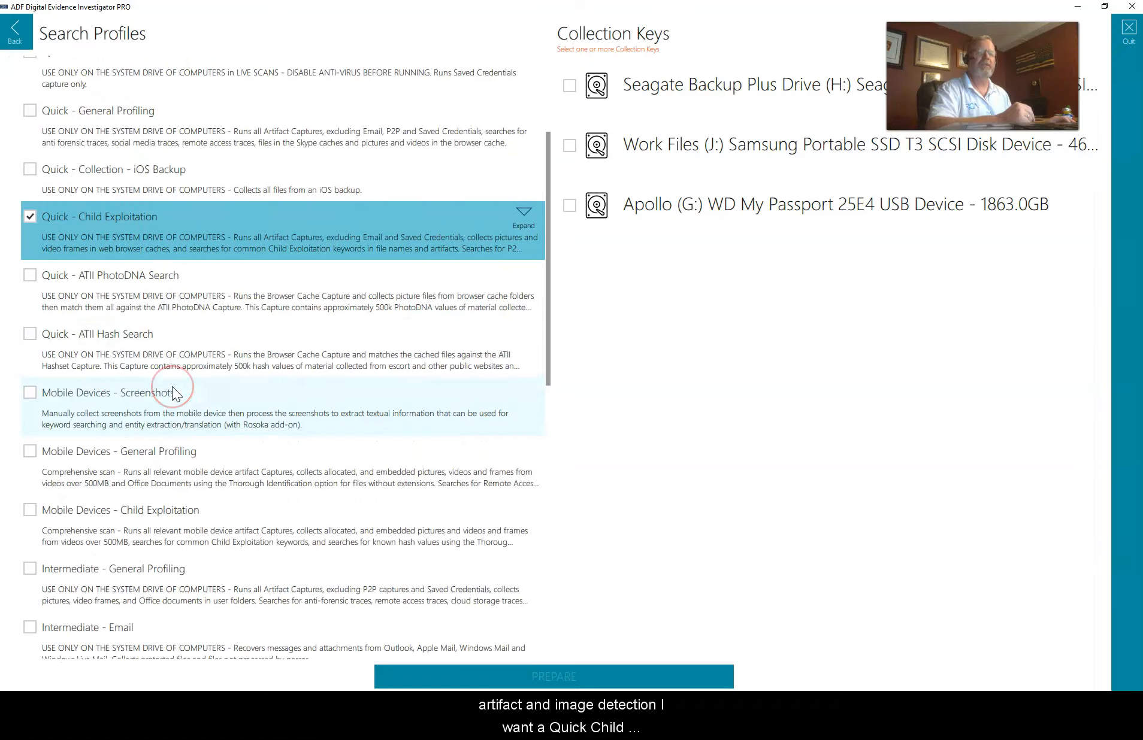
{"action": "scroll", "coordinate": [172, 388], "scroll_direction": "down", "scroll_amount": 7}
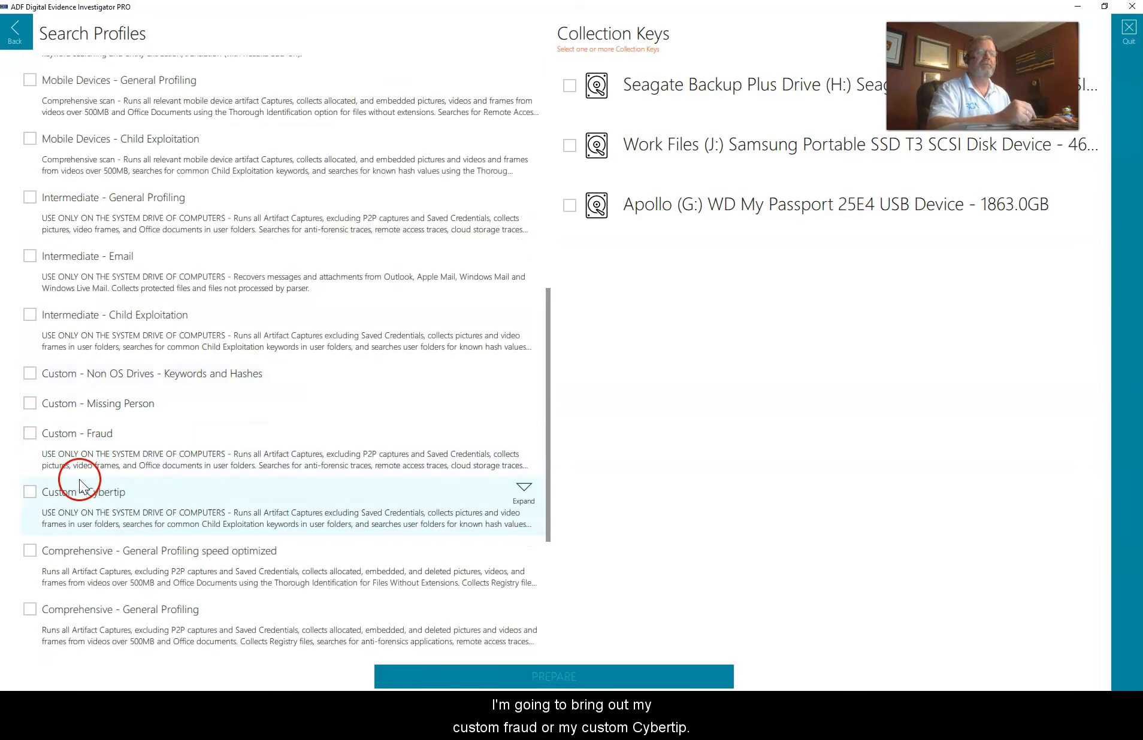
{"action": "left_click", "coordinate": [29, 433]}
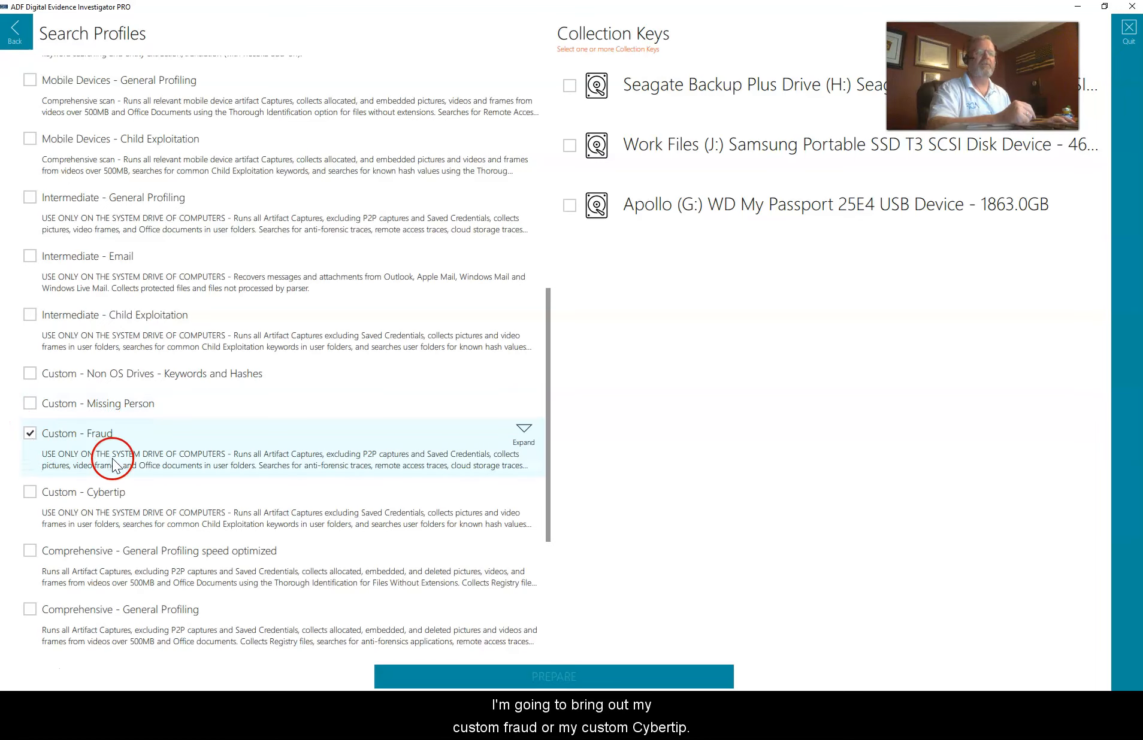
{"action": "left_click", "coordinate": [30, 492]}
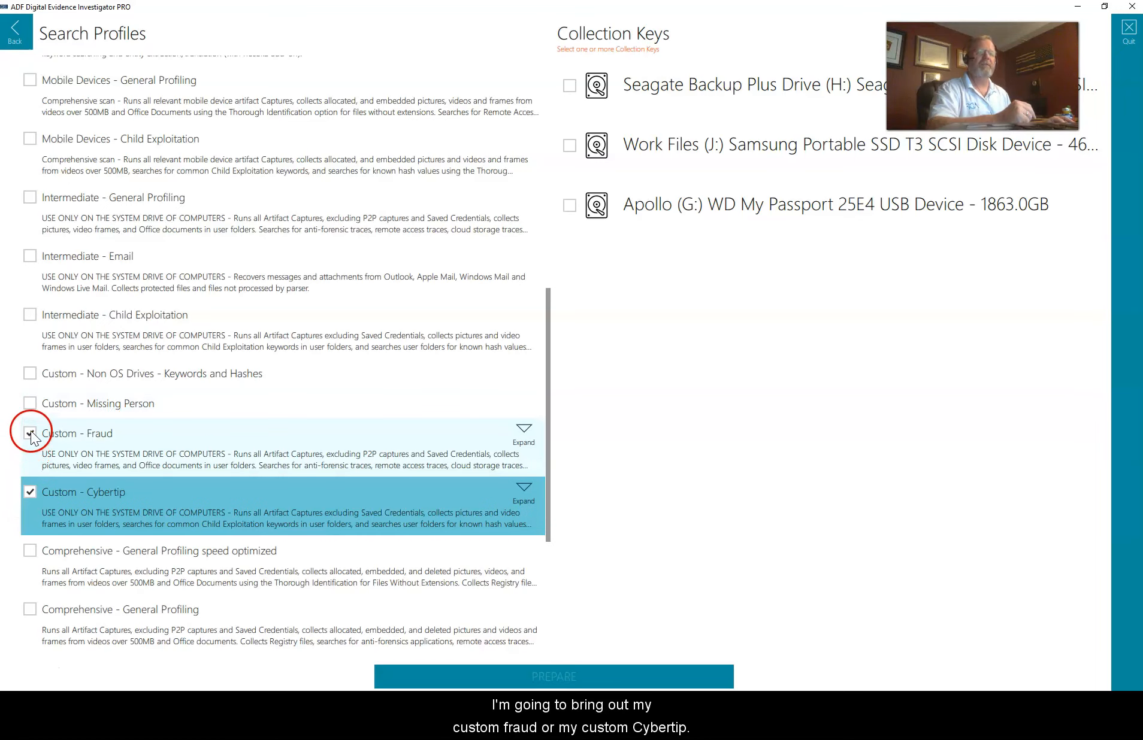
{"action": "left_click", "coordinate": [29, 433]}
{"action": "left_click", "coordinate": [29, 373]}
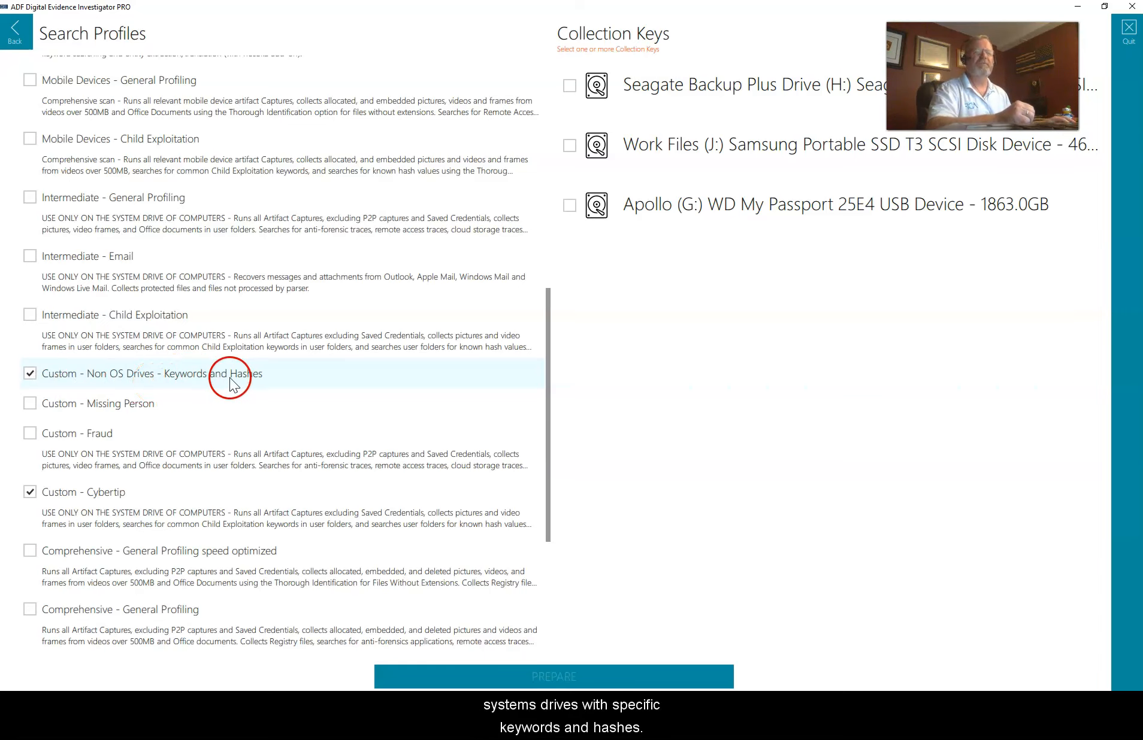
{"action": "scroll", "coordinate": [234, 379], "scroll_direction": "up", "scroll_amount": 3}
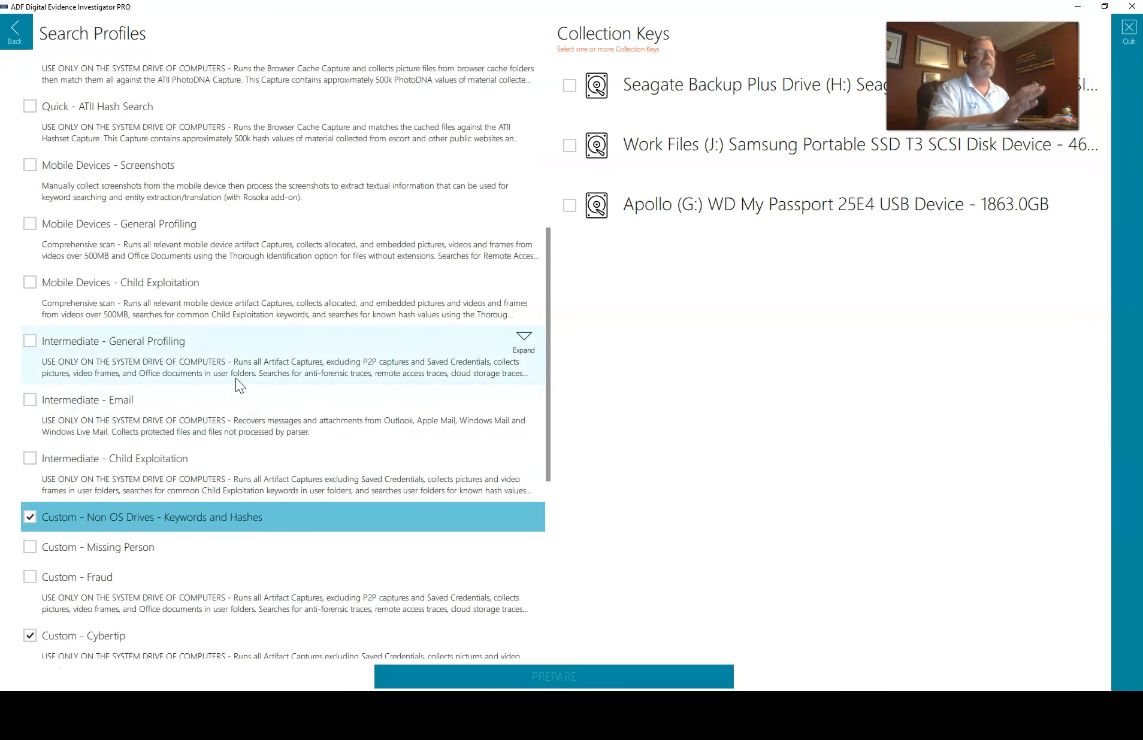
{"action": "scroll", "coordinate": [236, 378], "scroll_direction": "up", "scroll_amount": 1}
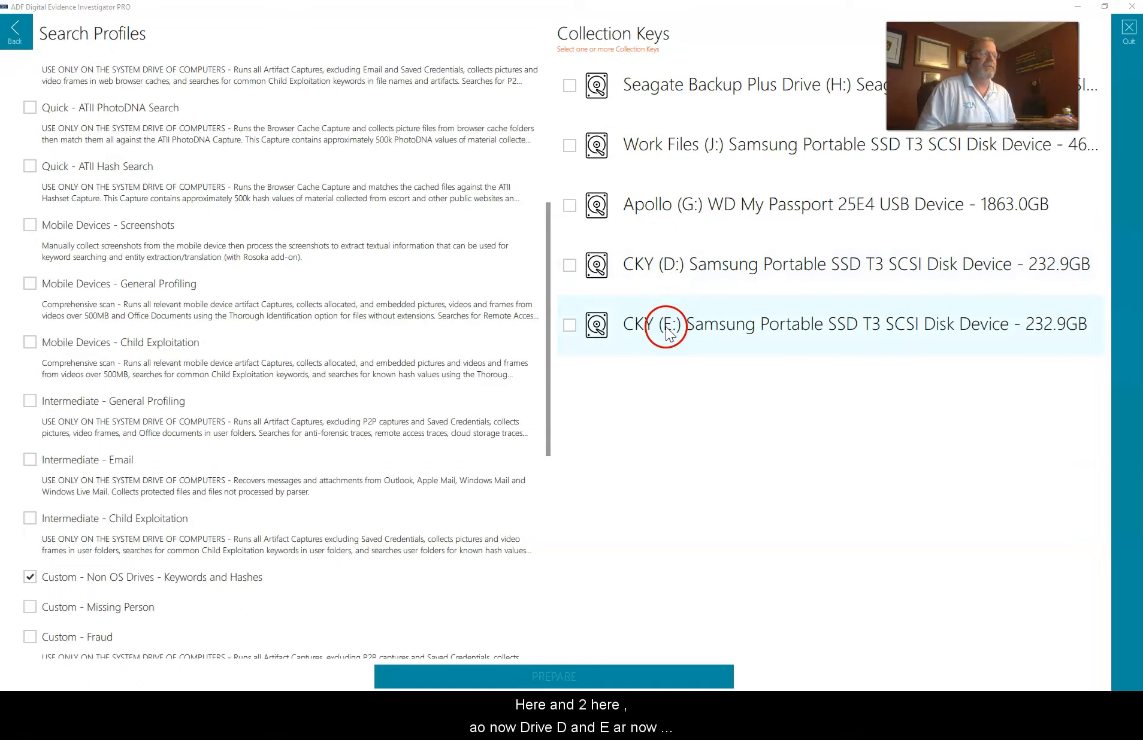
Step: Tick the CKY (D:) and CKY (E:) collection keys
{"action": "left_click", "coordinate": [570, 265]}
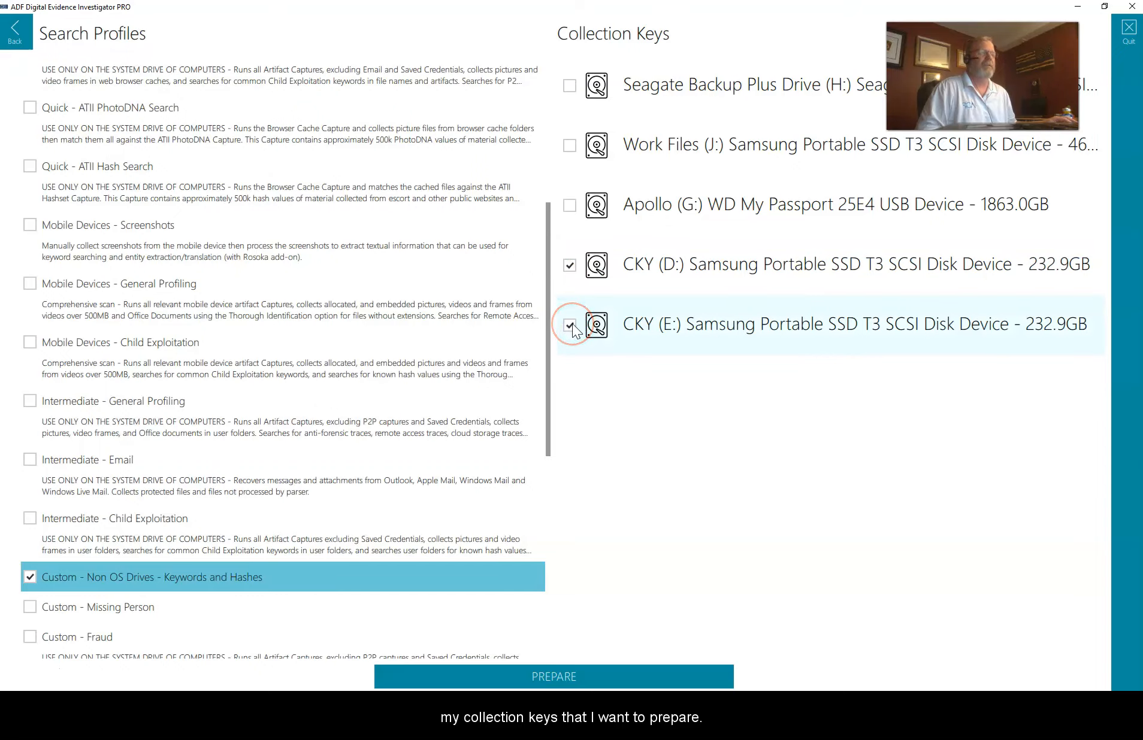
{"action": "left_click", "coordinate": [571, 325]}
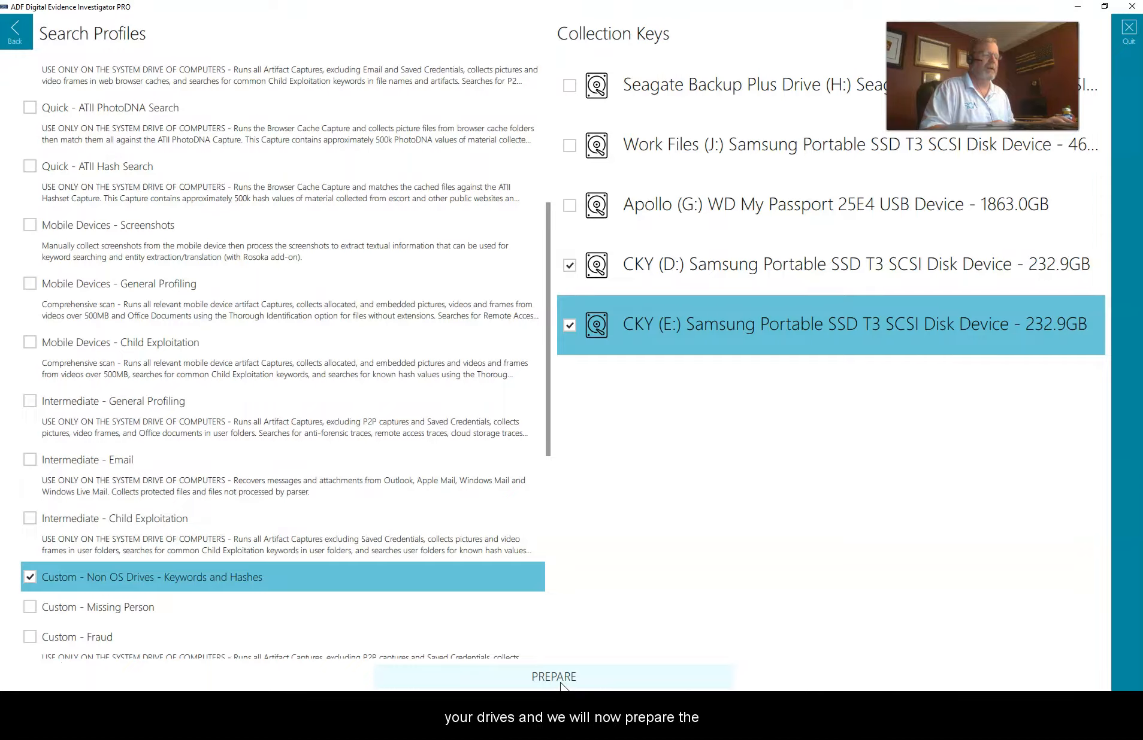
Step: Prepare both CKY keys, proceeding past the backup and warning prompts to delete old scan results
{"action": "left_click", "coordinate": [561, 681]}
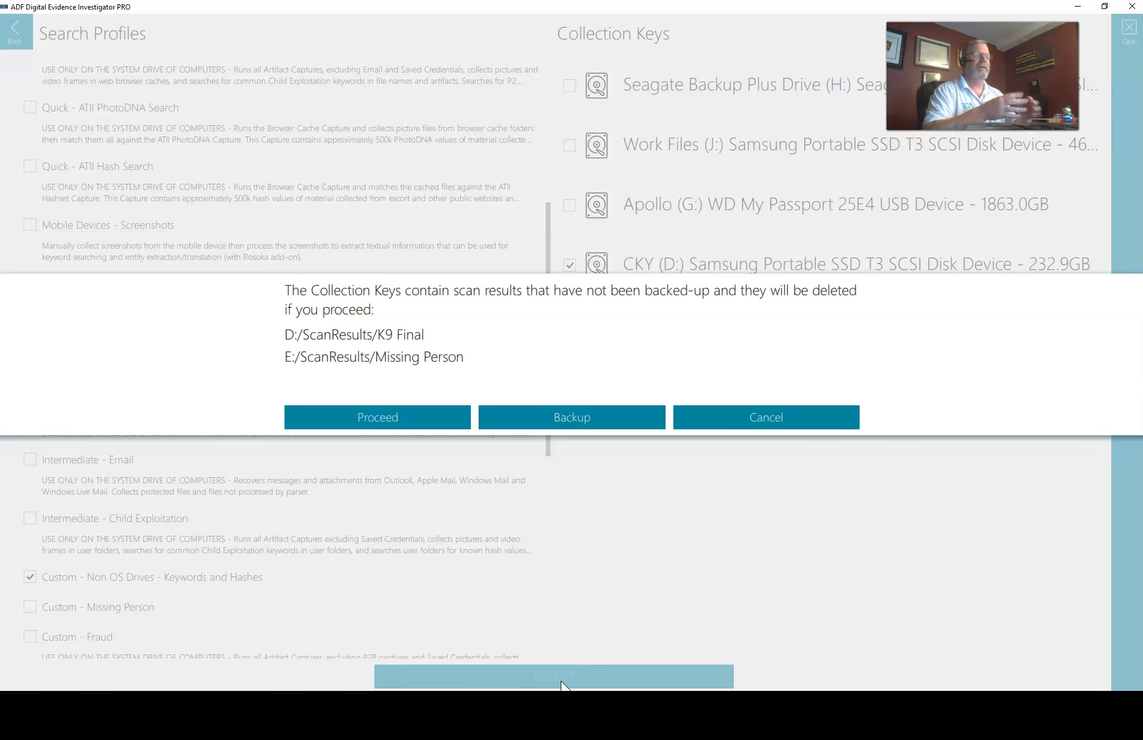
{"action": "left_click", "coordinate": [374, 419]}
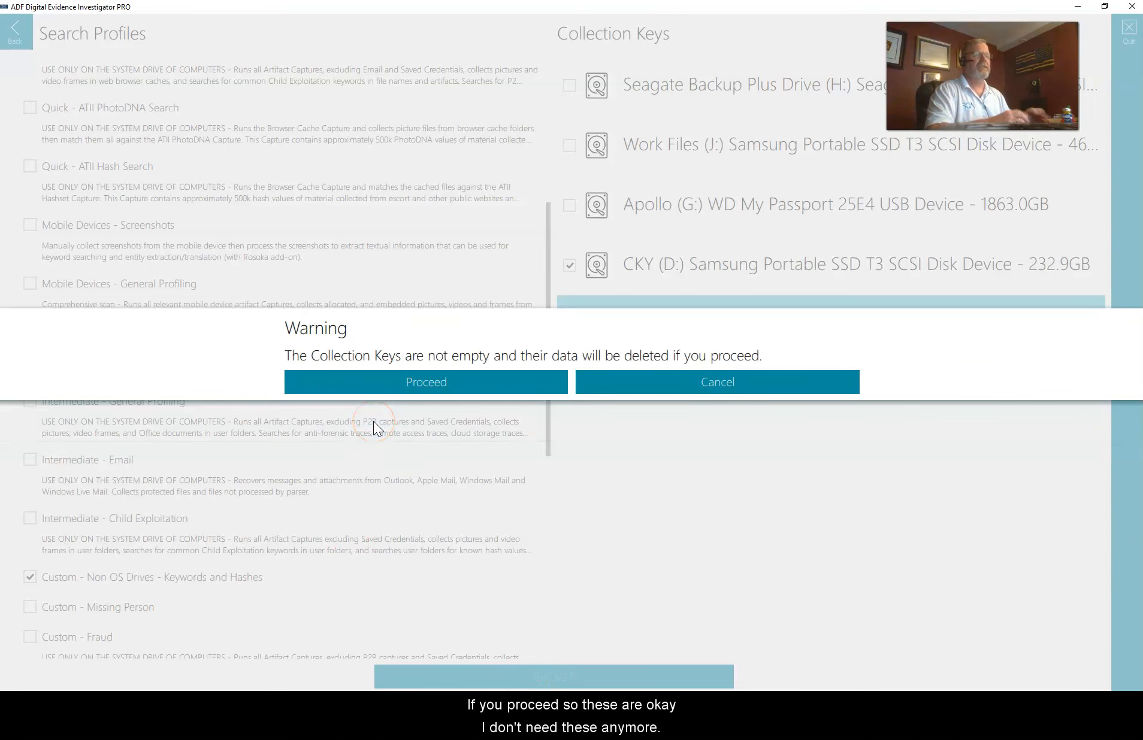
{"action": "left_click", "coordinate": [478, 381]}
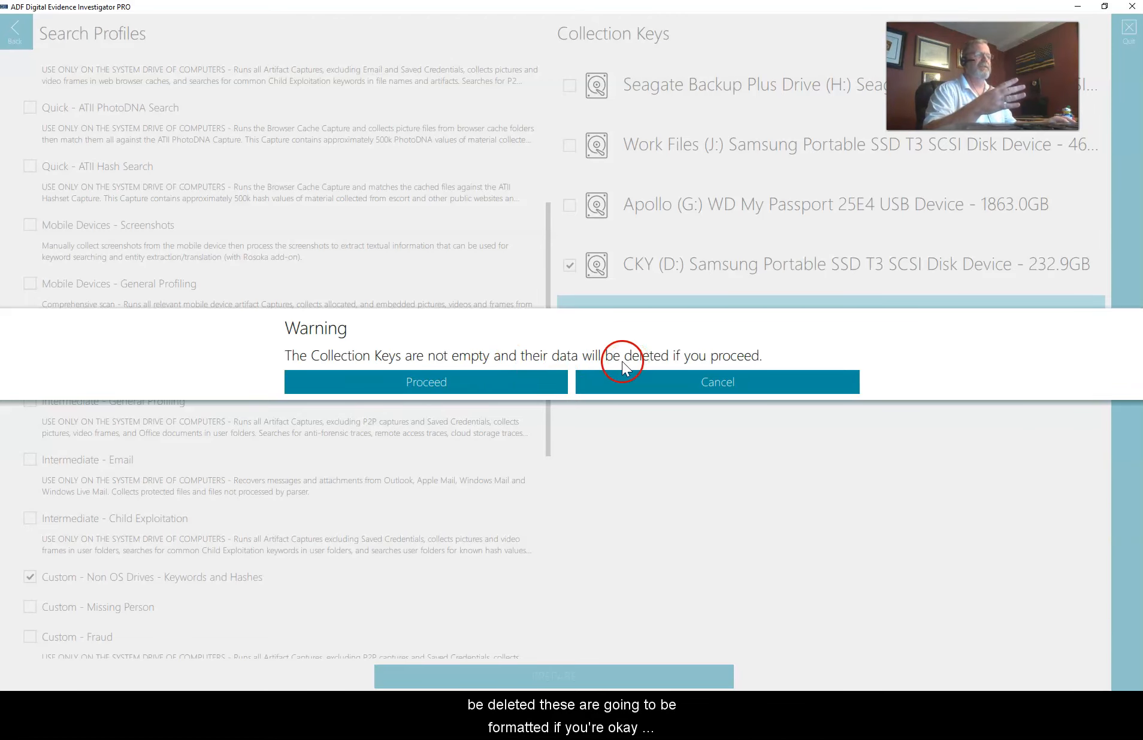
{"action": "left_click", "coordinate": [450, 379]}
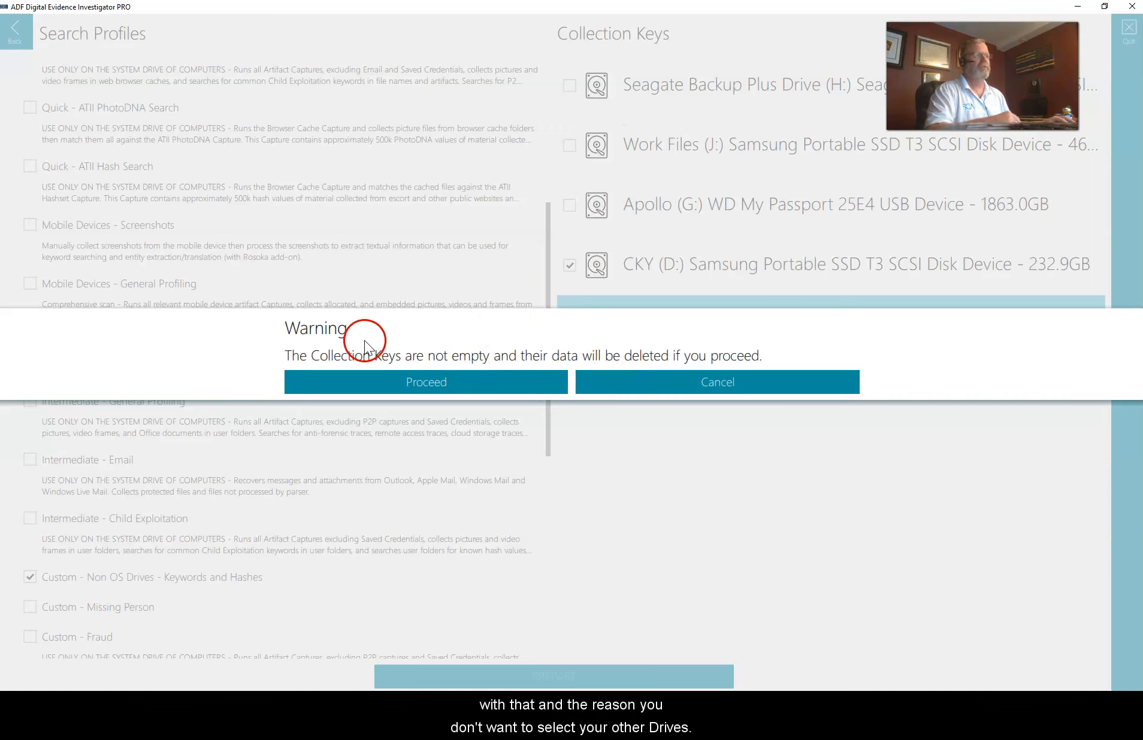
{"action": "left_click", "coordinate": [400, 383]}
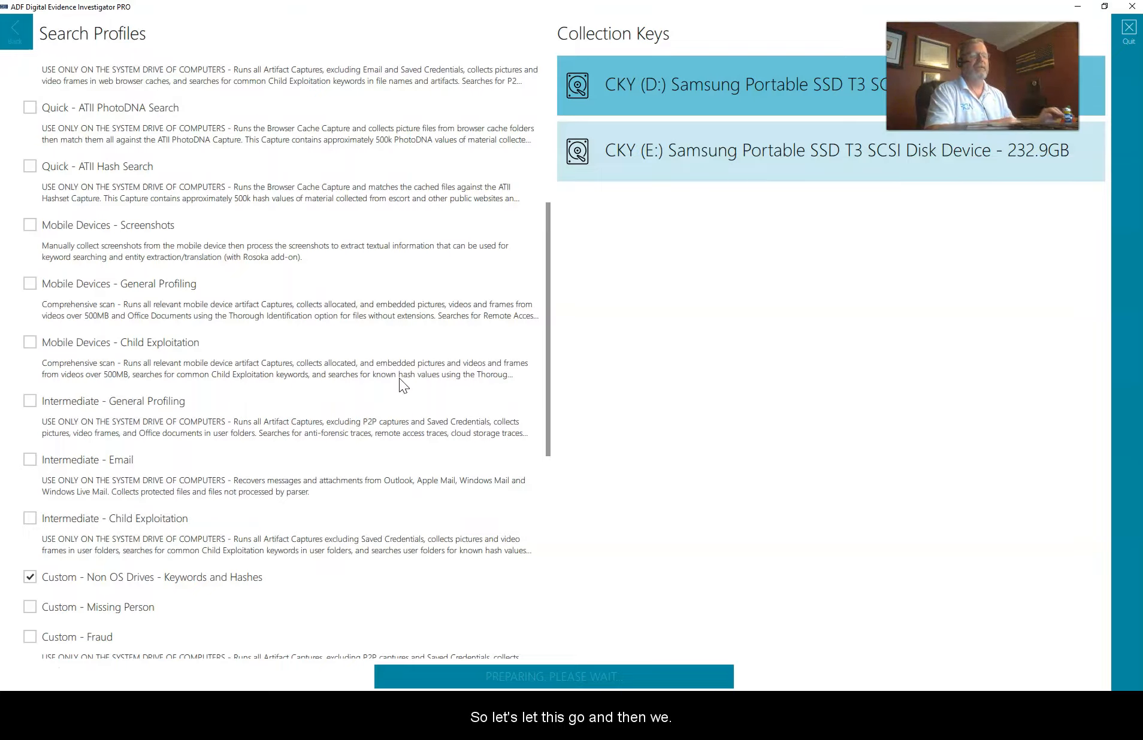
{"action": "left_click", "coordinate": [409, 385]}
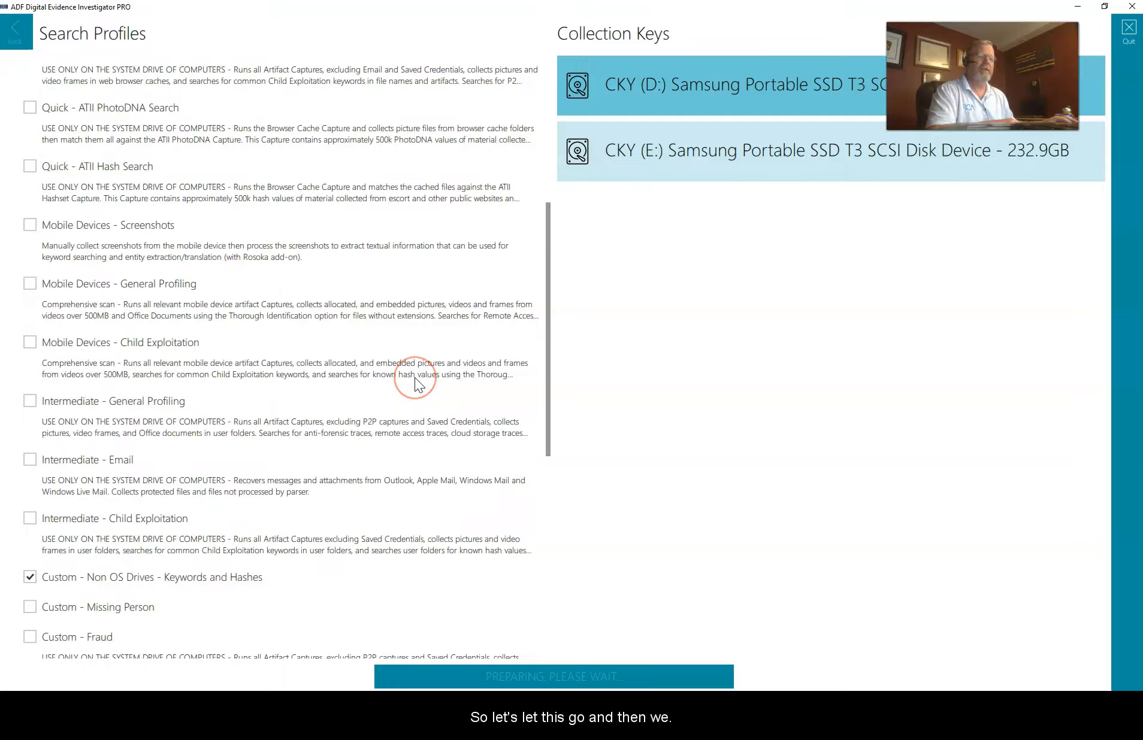
{"action": "left_click", "coordinate": [403, 378]}
{"action": "left_click", "coordinate": [341, 394]}
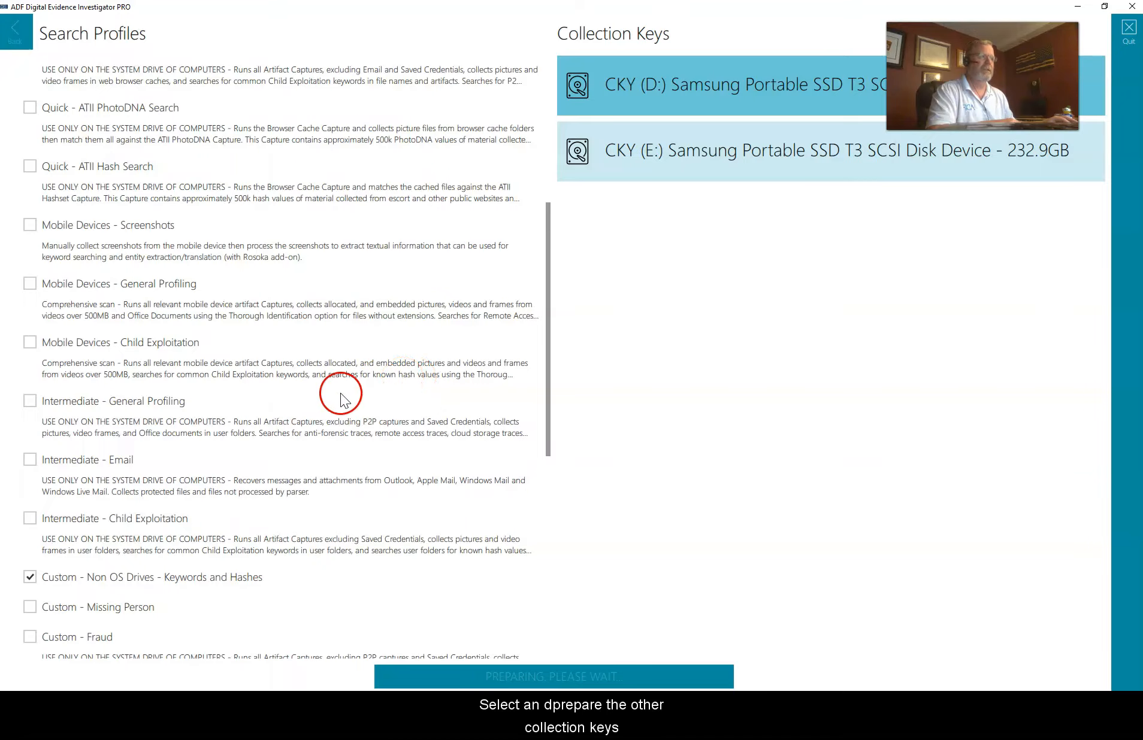
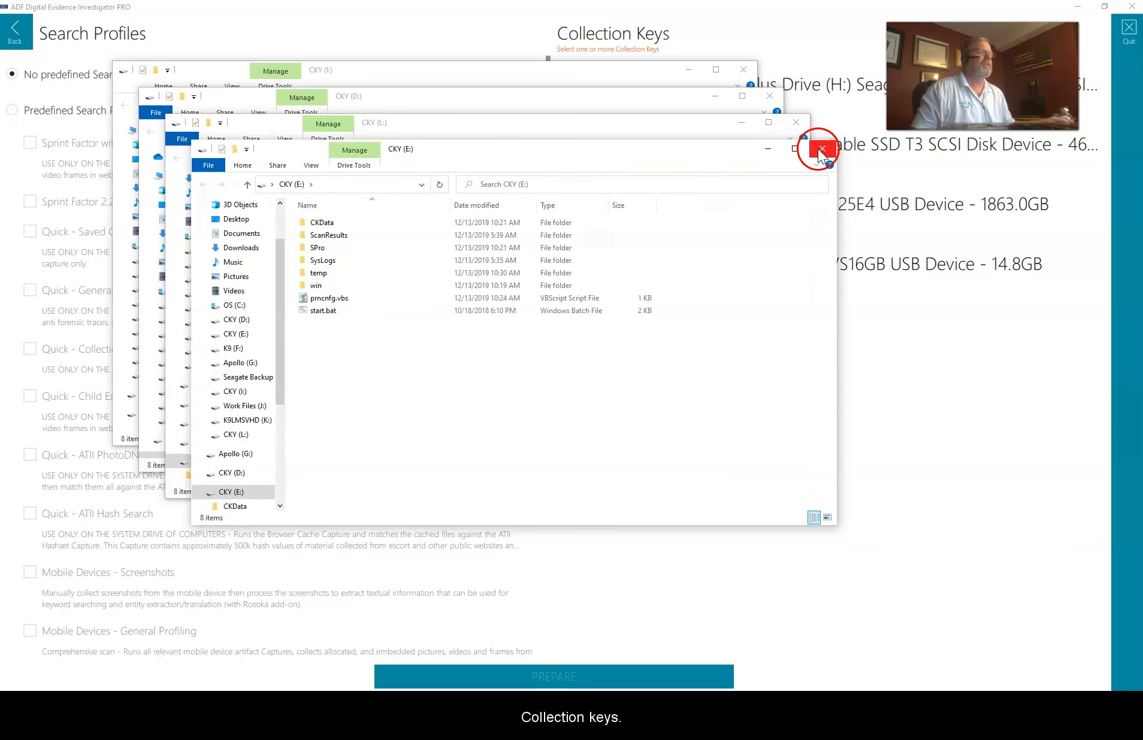
Step: Close the four stacked Explorer windows for CKY drives E:, L:, D: and I:
{"action": "left_click", "coordinate": [818, 148]}
{"action": "left_click", "coordinate": [796, 123]}
{"action": "left_click", "coordinate": [770, 96]}
{"action": "left_click", "coordinate": [743, 70]}
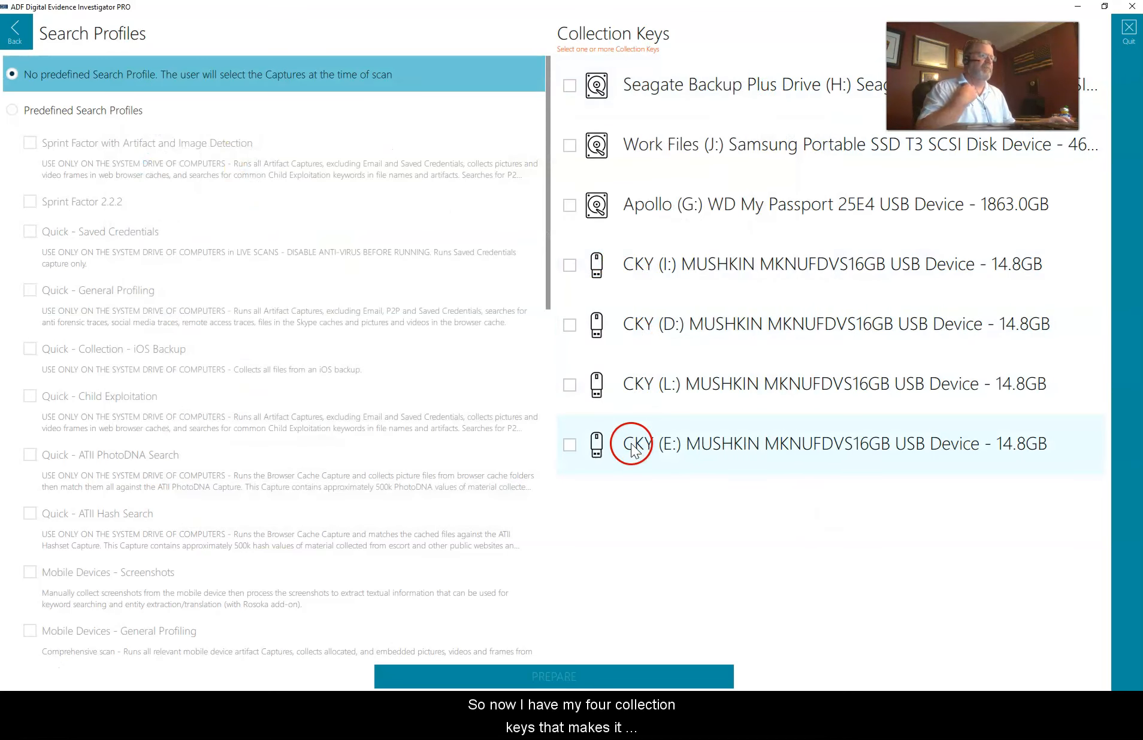
Step: Tick the CKY (E:), (L:), (D:) and (I:) collection keys and start preparing them
{"action": "left_click", "coordinate": [567, 429]}
{"action": "left_click", "coordinate": [571, 387]}
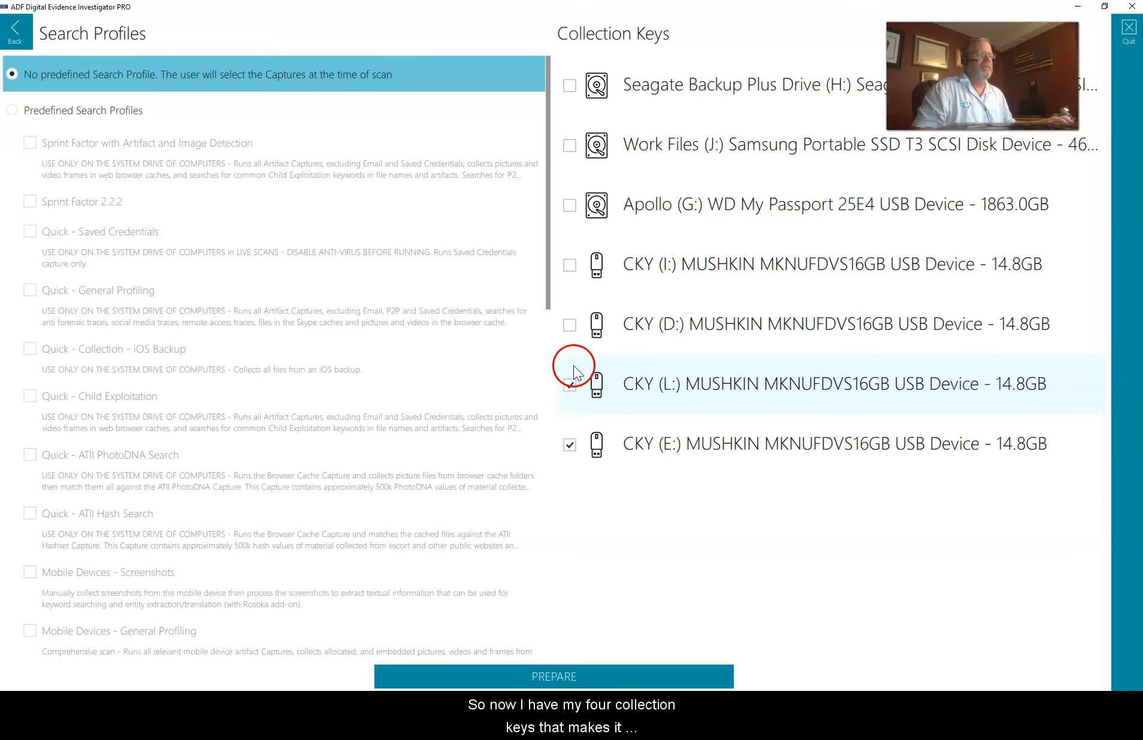
{"action": "left_click", "coordinate": [569, 326]}
{"action": "left_click", "coordinate": [574, 266]}
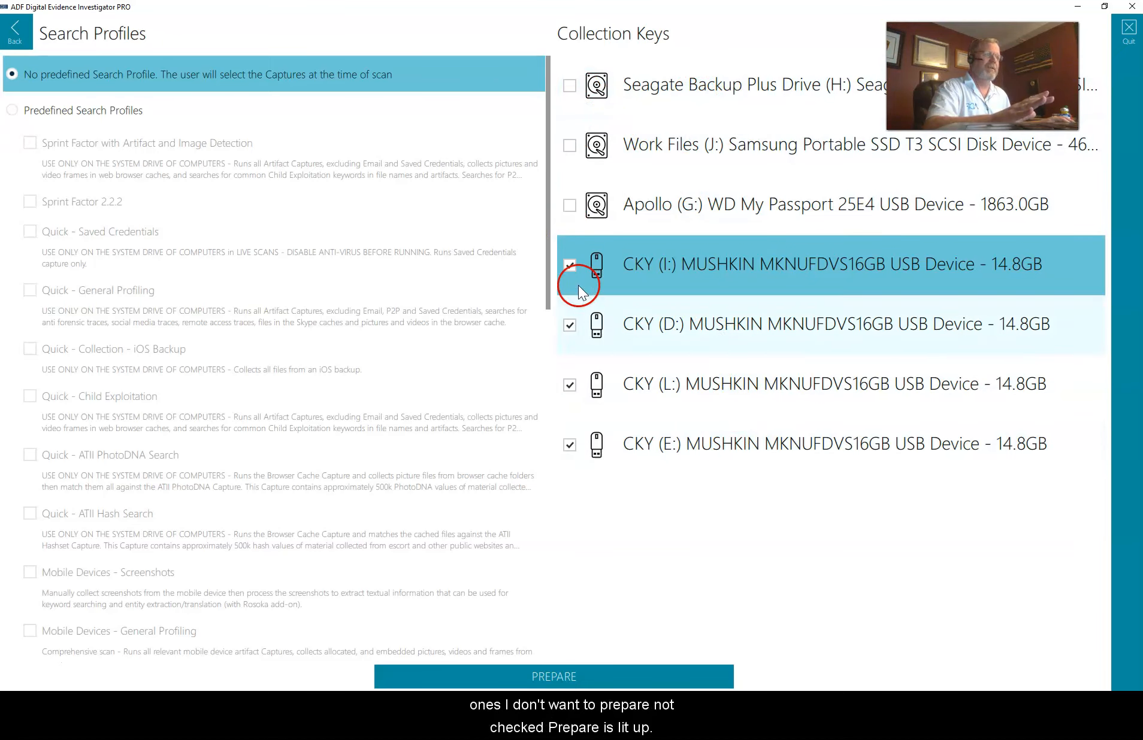
{"action": "left_click", "coordinate": [566, 679]}
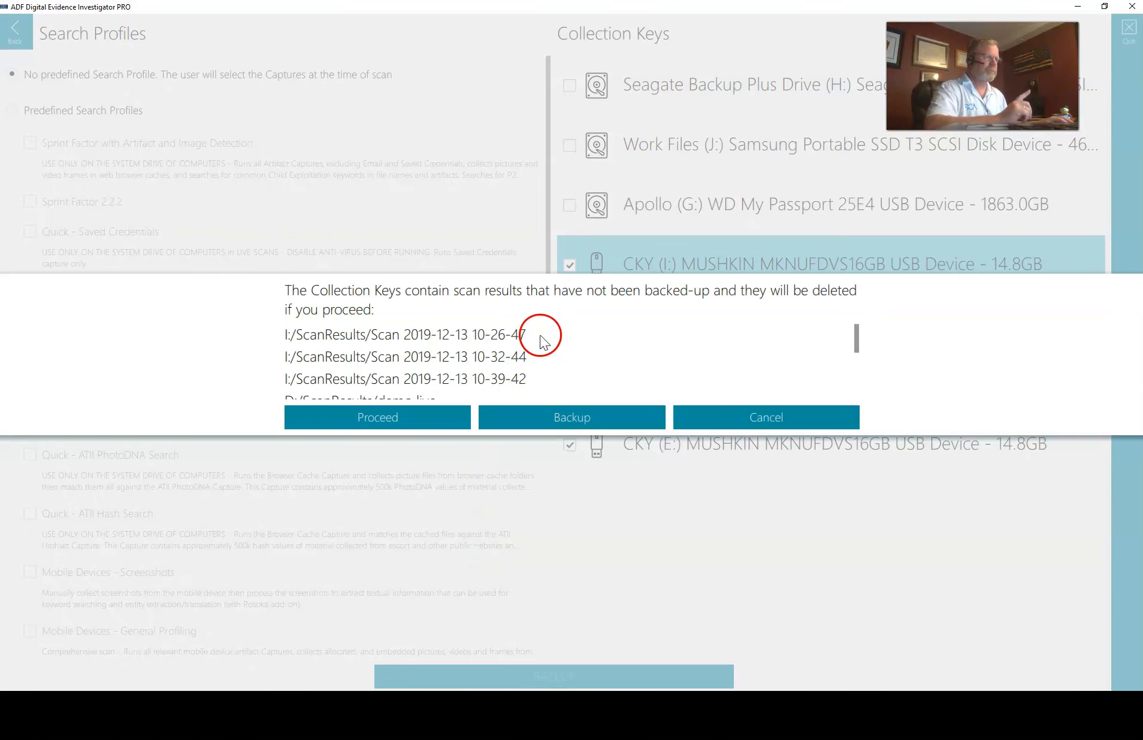
Step: Review the un-backed-up scan results listed for deletion and proceed, so preparation starts with E:
{"action": "scroll", "coordinate": [484, 347], "scroll_direction": "down", "scroll_amount": 5}
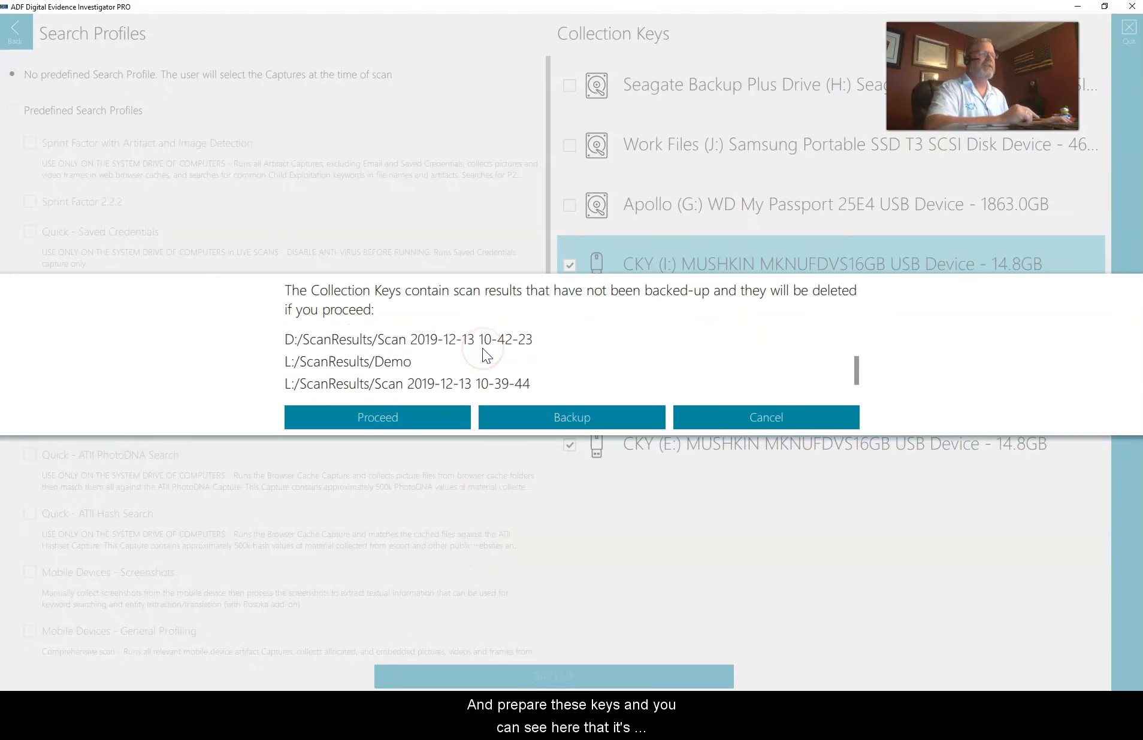
{"action": "scroll", "coordinate": [484, 348], "scroll_direction": "up", "scroll_amount": 5}
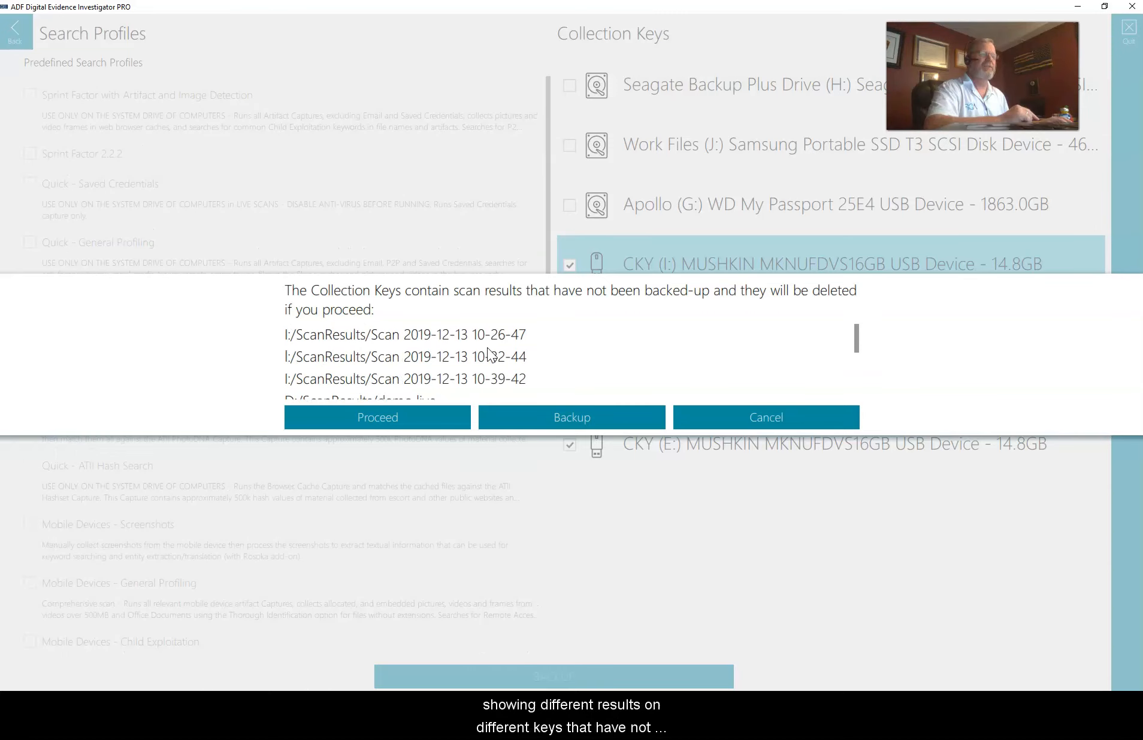
{"action": "scroll", "coordinate": [487, 347], "scroll_direction": "down", "scroll_amount": 2}
{"action": "scroll", "coordinate": [487, 348], "scroll_direction": "down", "scroll_amount": 3}
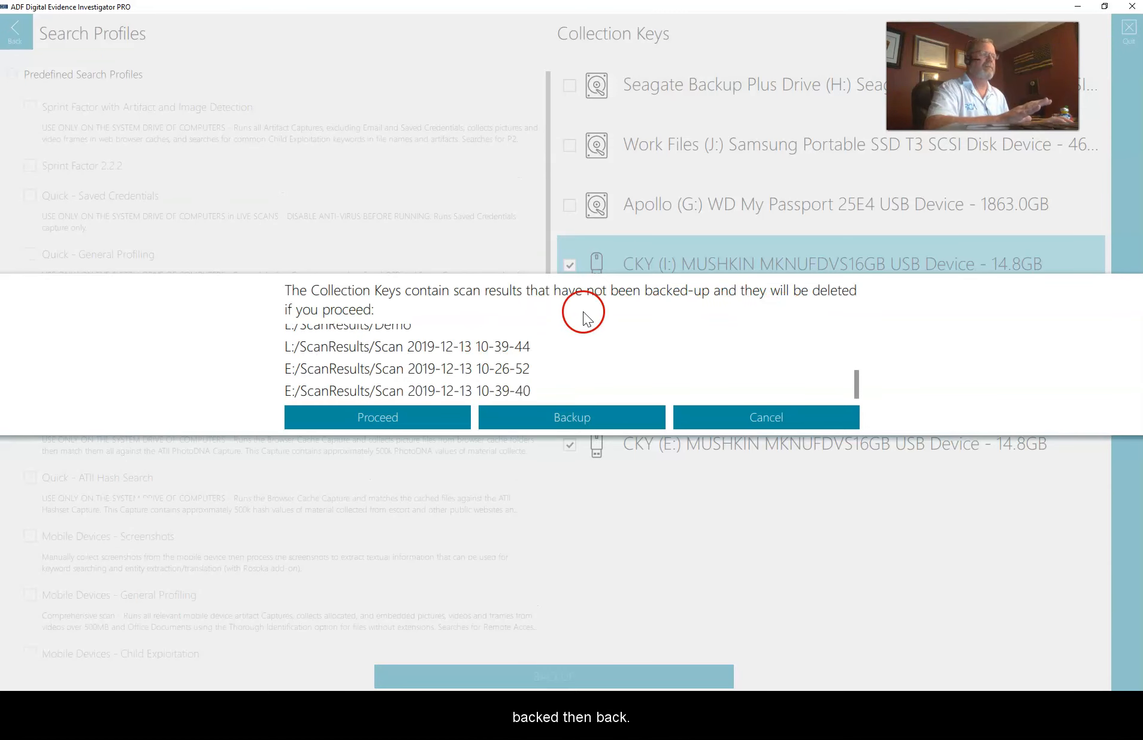
{"action": "left_click", "coordinate": [408, 417]}
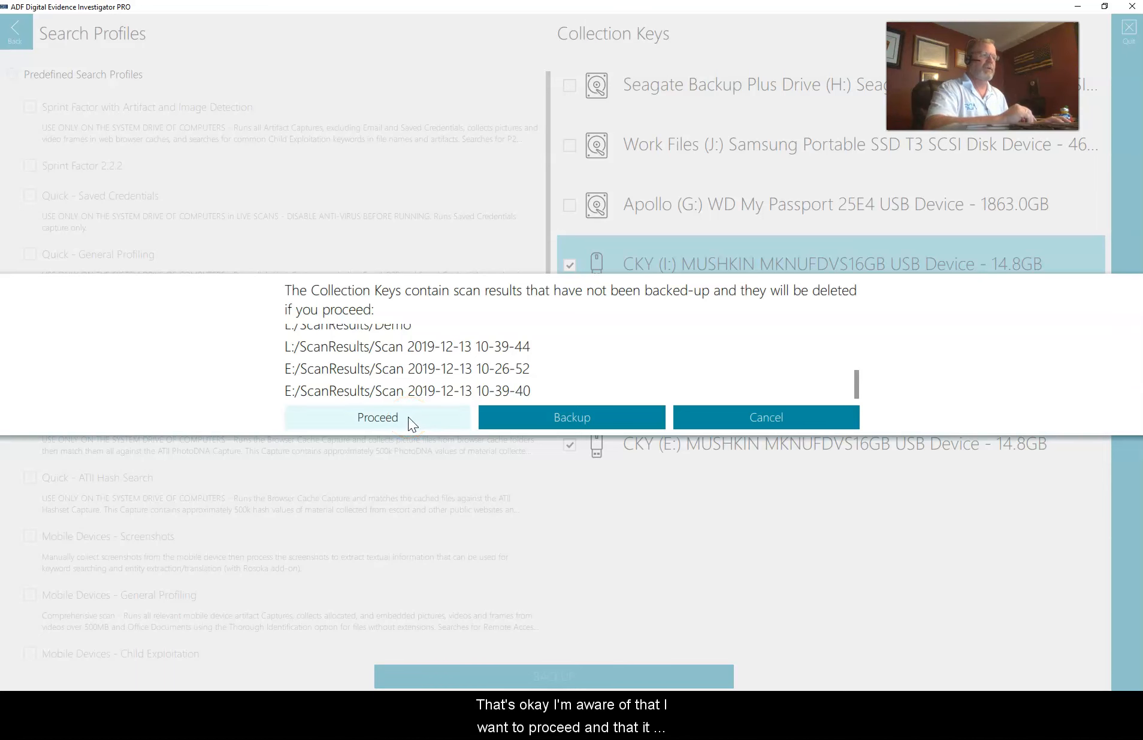
{"action": "left_click", "coordinate": [678, 438]}
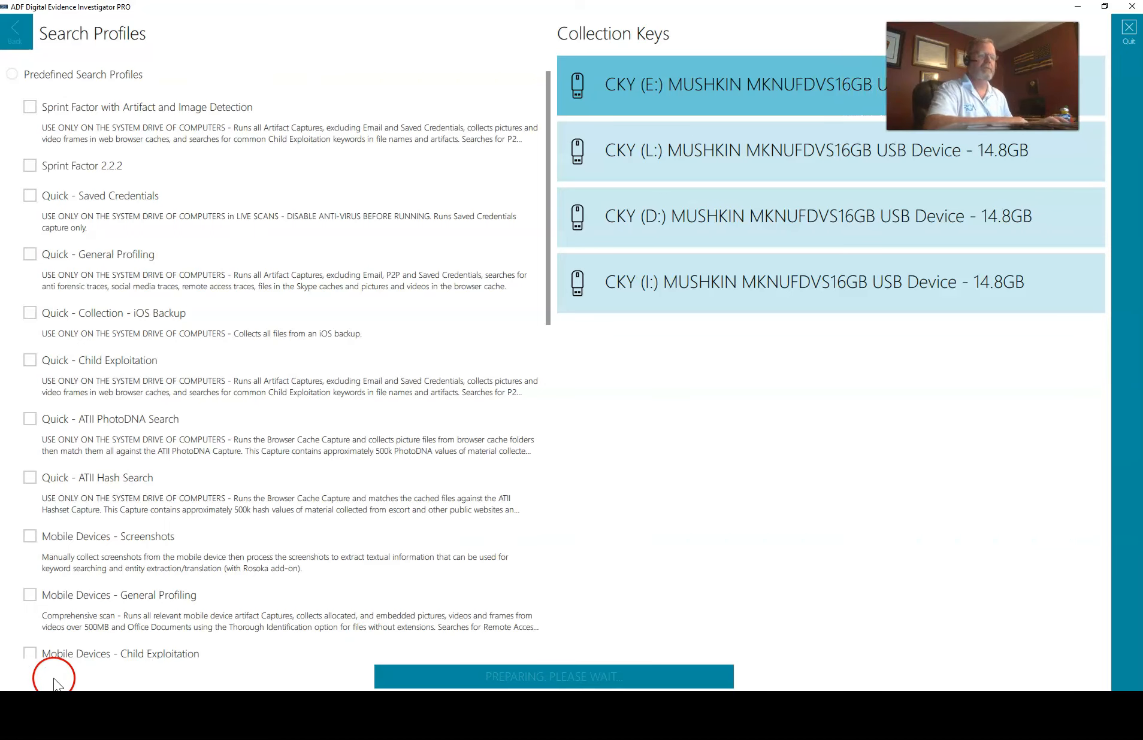
{"action": "left_click", "coordinate": [201, 677]}
{"action": "left_click", "coordinate": [25, 667]}
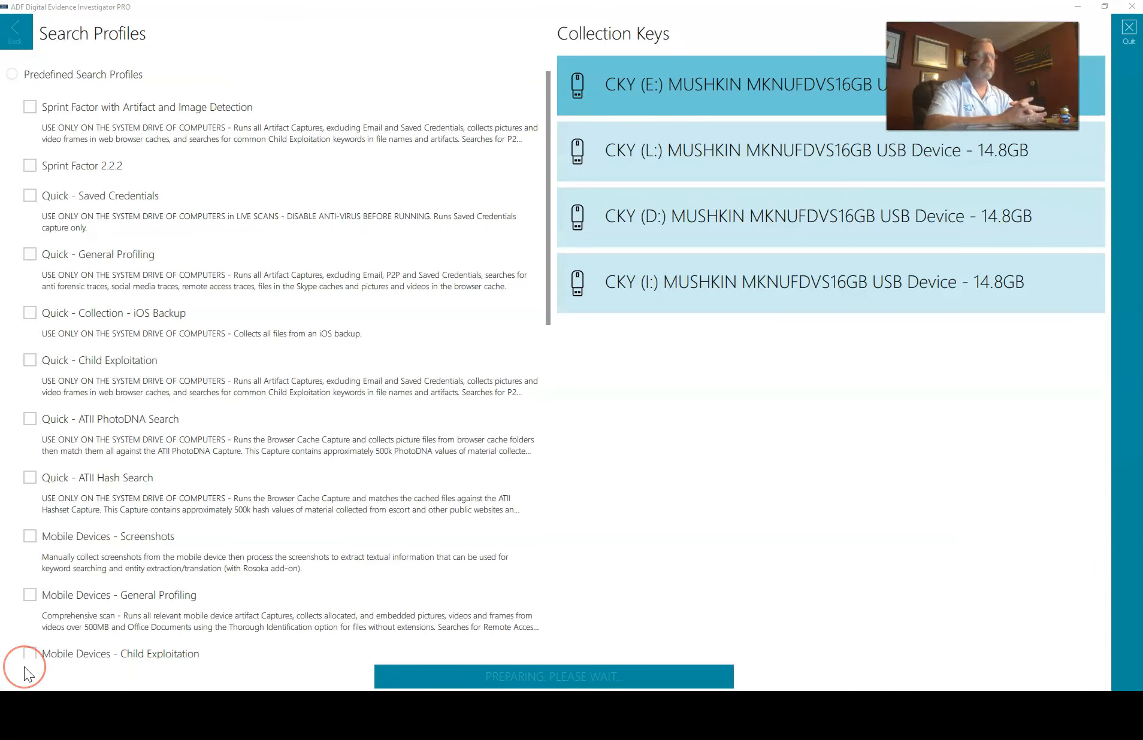